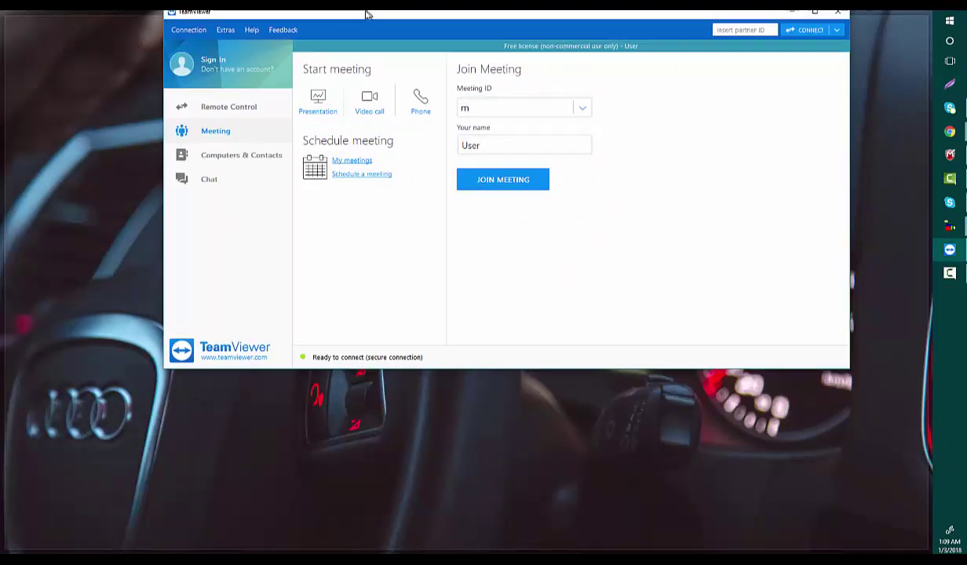
# Maximize the TeamViewer main window so it fills the screen.
pyautogui.doubleClick(367, 12)
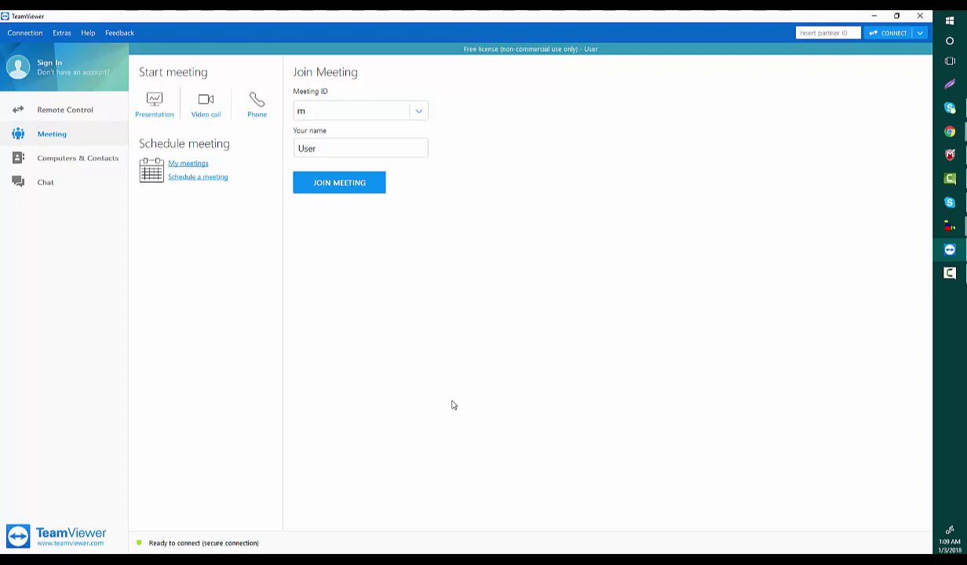
# Enter the friend's partner ID and connect to their computer.
pyautogui.click(814, 34)
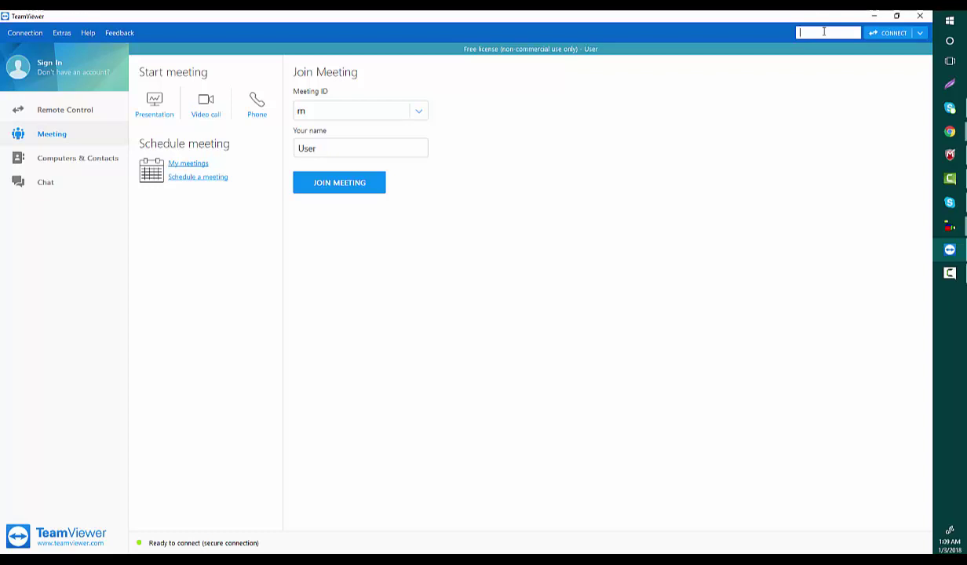
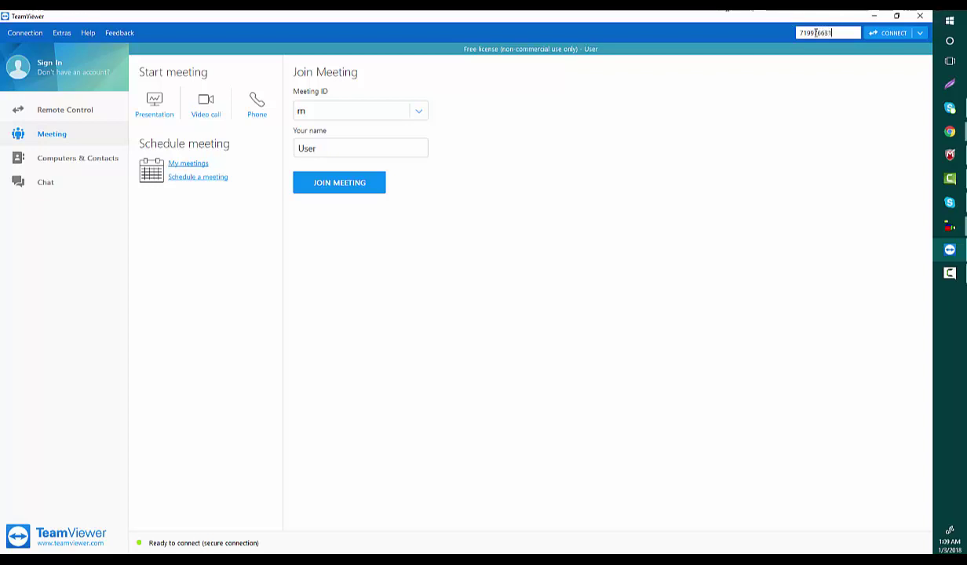
pyautogui.click(880, 35)
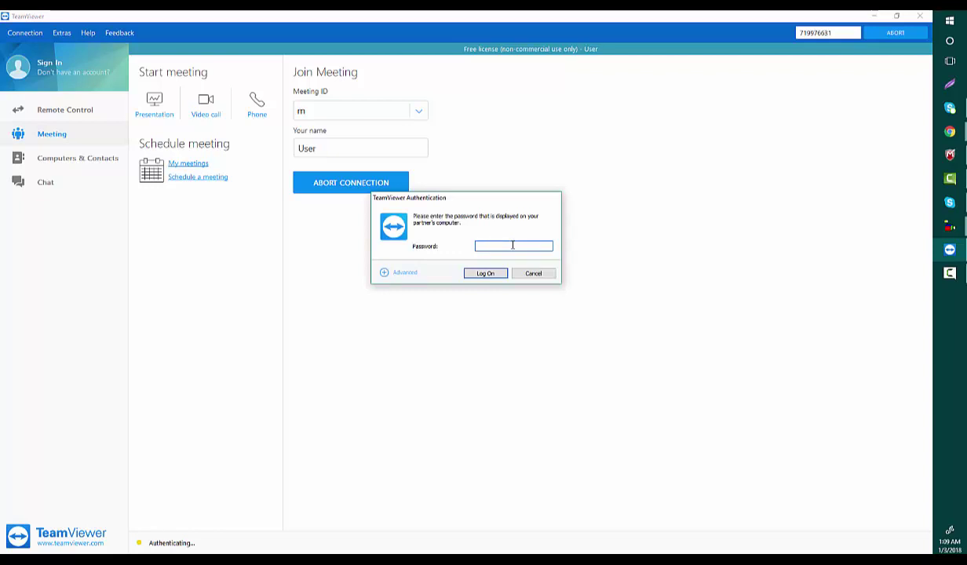
# Log on to the partner's computer with its session password.
pyautogui.write('1')
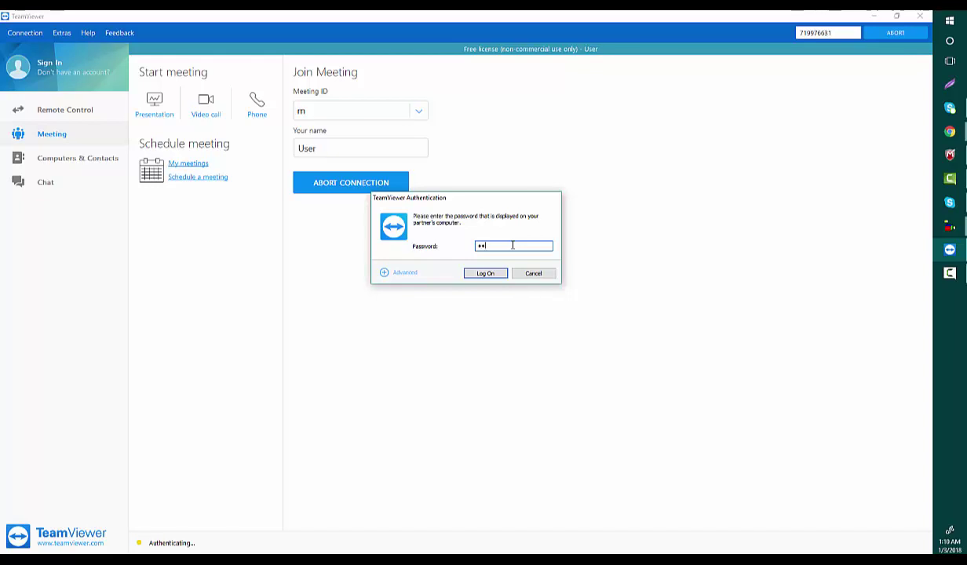
pyautogui.write('234')
pyautogui.click(487, 274)
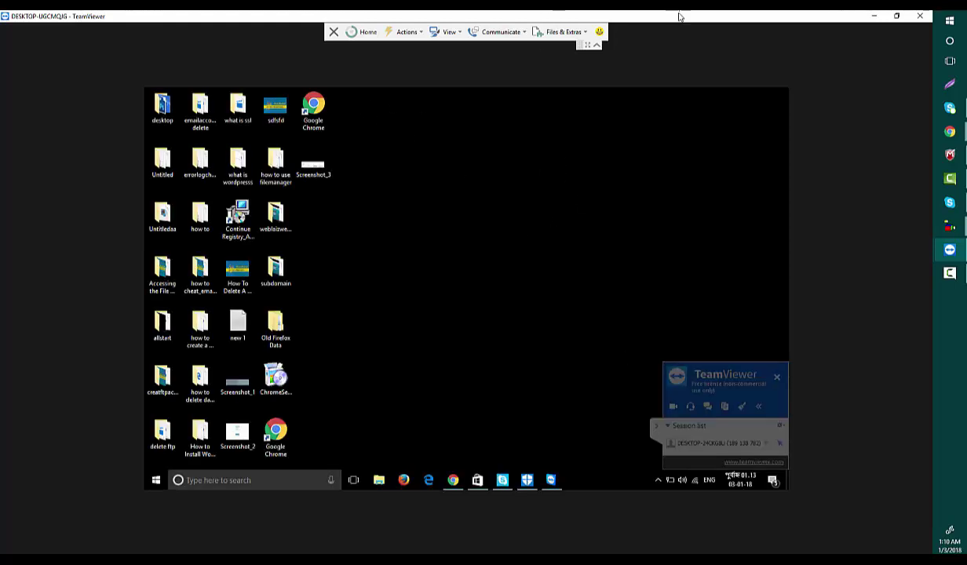
# Restore the session window, collapse the panel, refresh, and clear the malware notice and Chrome.
pyautogui.moveTo(669, 21)
pyautogui.mouseDown()
pyautogui.moveTo(685, 252)
pyautogui.moveTo(734, 374)
pyautogui.moveTo(658, 120)
pyautogui.moveTo(676, 55)
pyautogui.moveTo(695, 37)
pyautogui.moveTo(668, 26)
pyautogui.mouseUp()
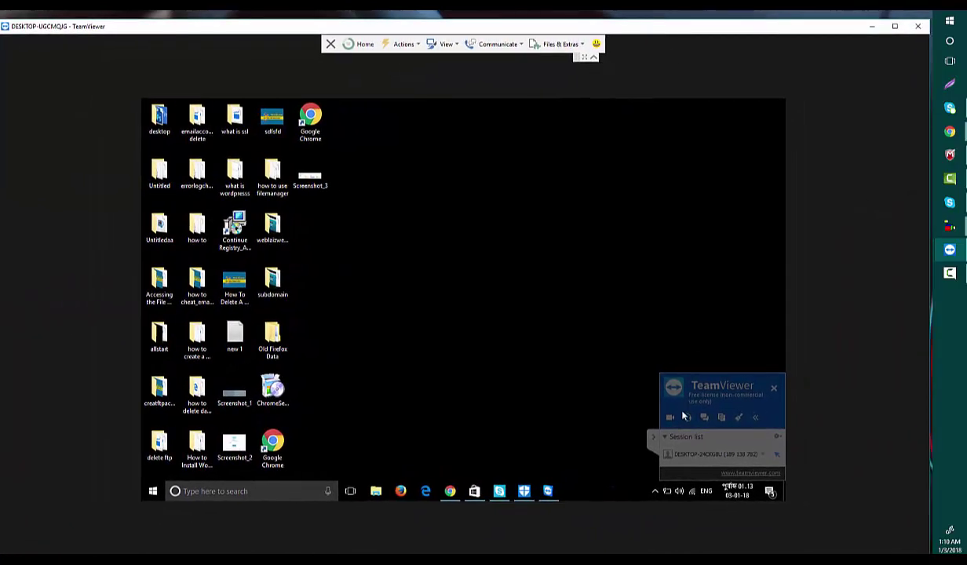
pyautogui.click(651, 441)
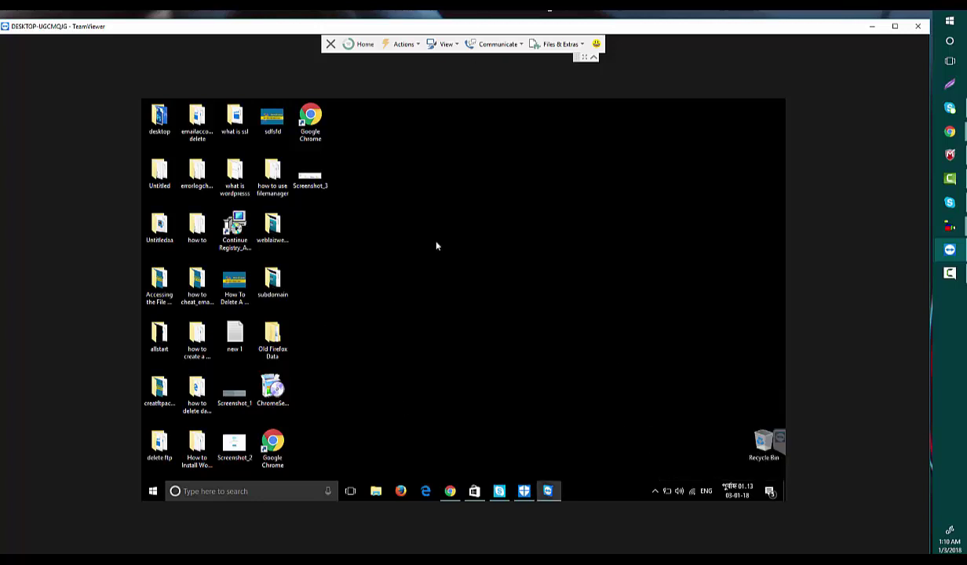
pyautogui.rightClick(443, 219)
pyautogui.click(459, 245)
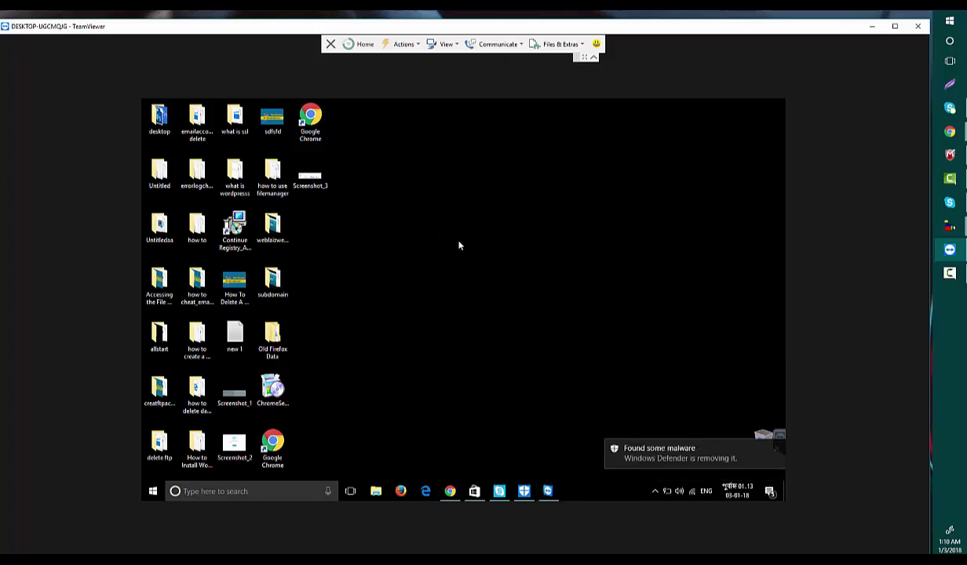
pyautogui.click(776, 453)
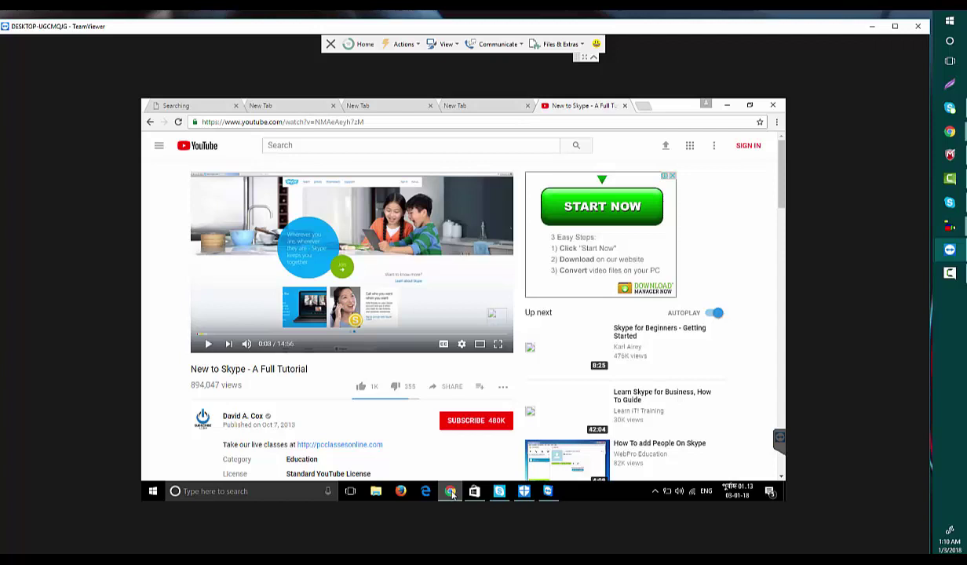
pyautogui.click(451, 492)
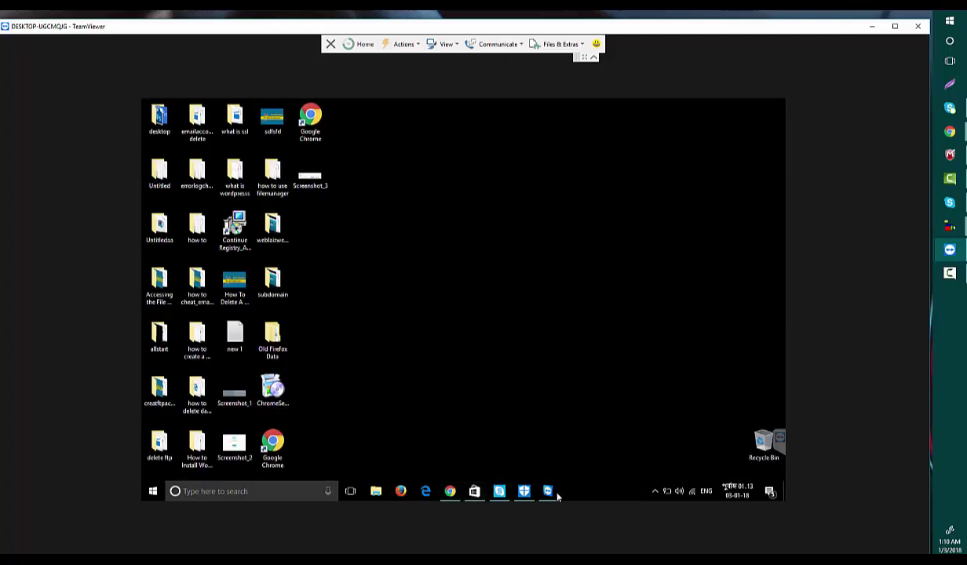
# Restore the remote TeamViewer window and select its ID and password values.
pyautogui.moveTo(548, 493)
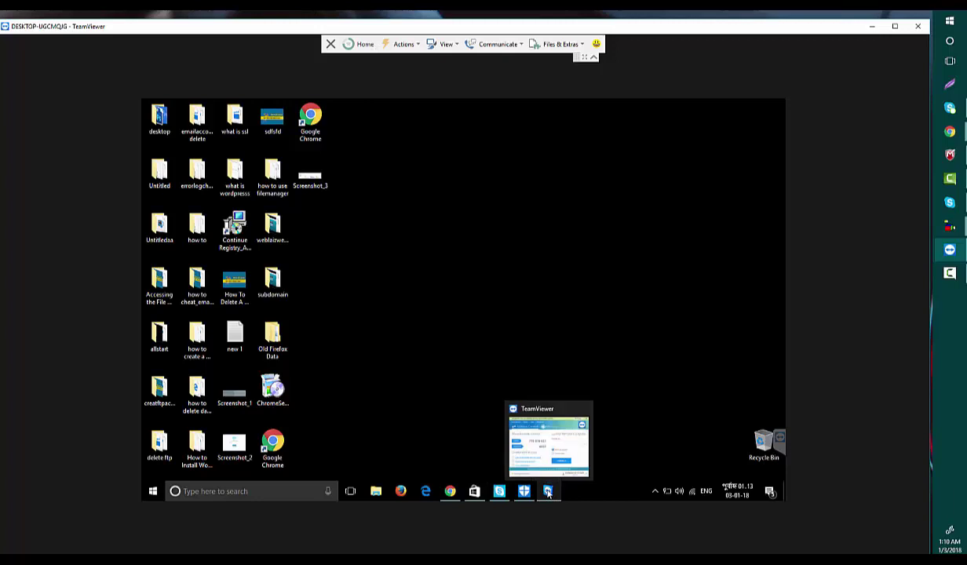
pyautogui.click(548, 492)
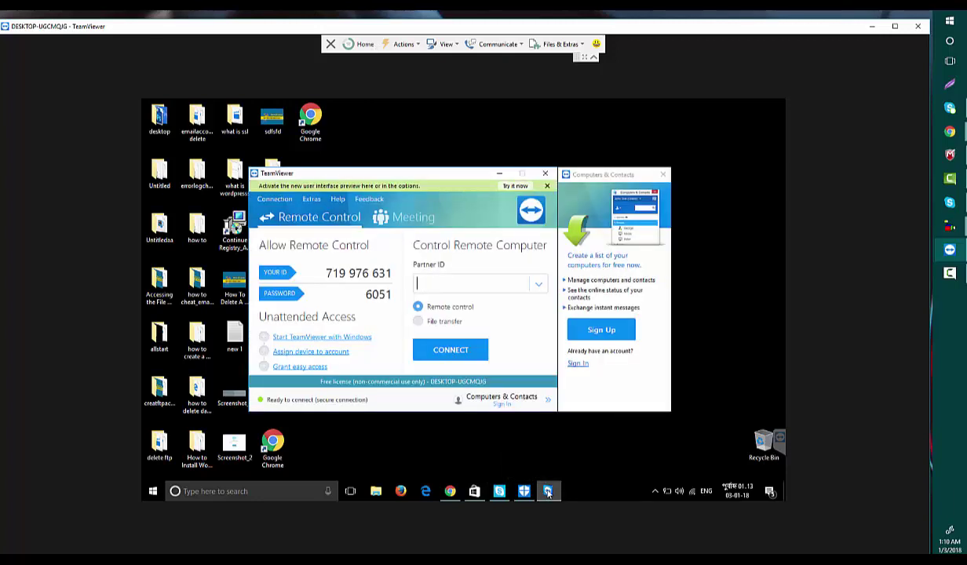
pyautogui.moveTo(325, 274); pyautogui.dragTo(400, 266)
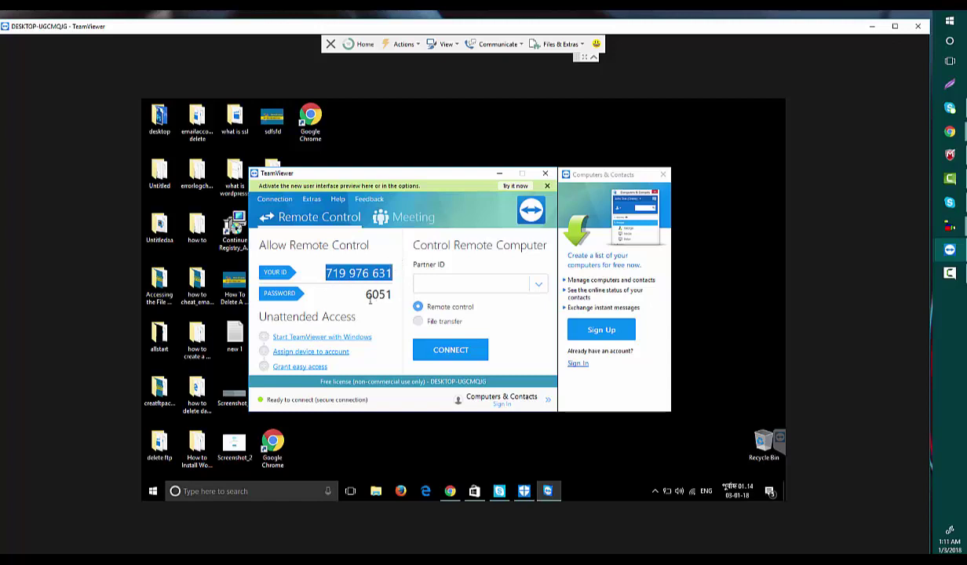
pyautogui.moveTo(363, 295); pyautogui.dragTo(390, 295)
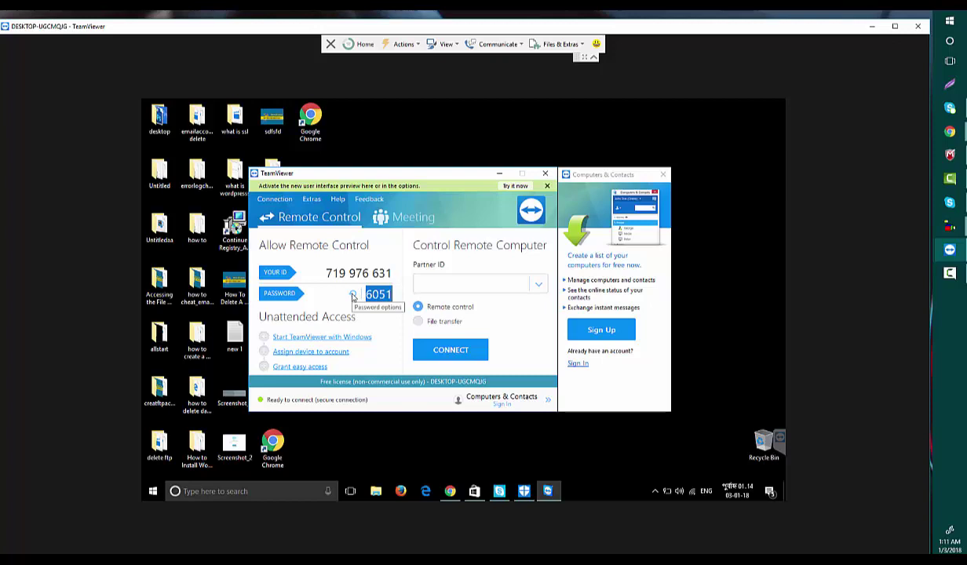
# Minimize the remote TeamViewer window and refresh the remote desktop.
pyautogui.click(500, 176)
pyautogui.rightClick(463, 140)
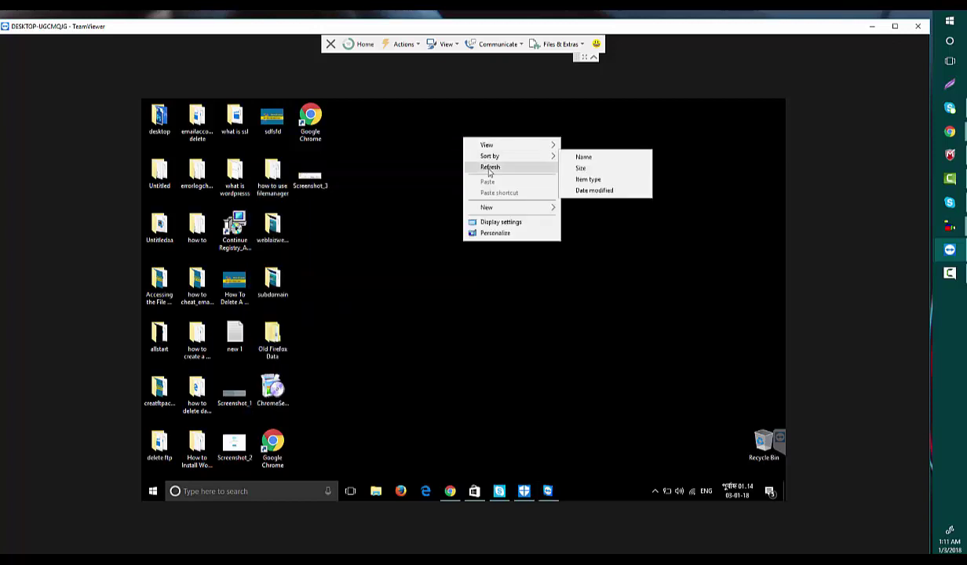
pyautogui.click(490, 168)
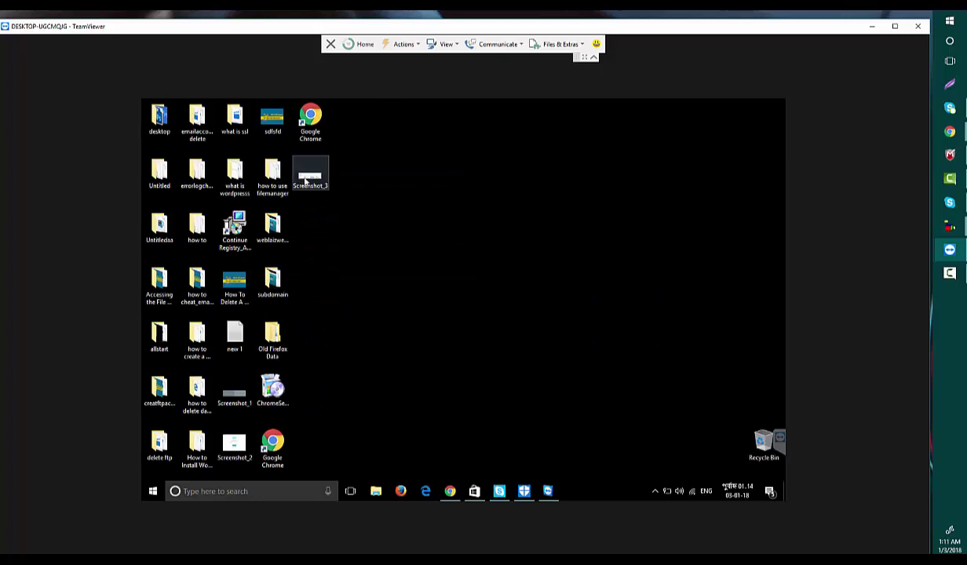
# Expand the session panel's File box and drop Screenshot_3 into it.
pyautogui.click(781, 442)
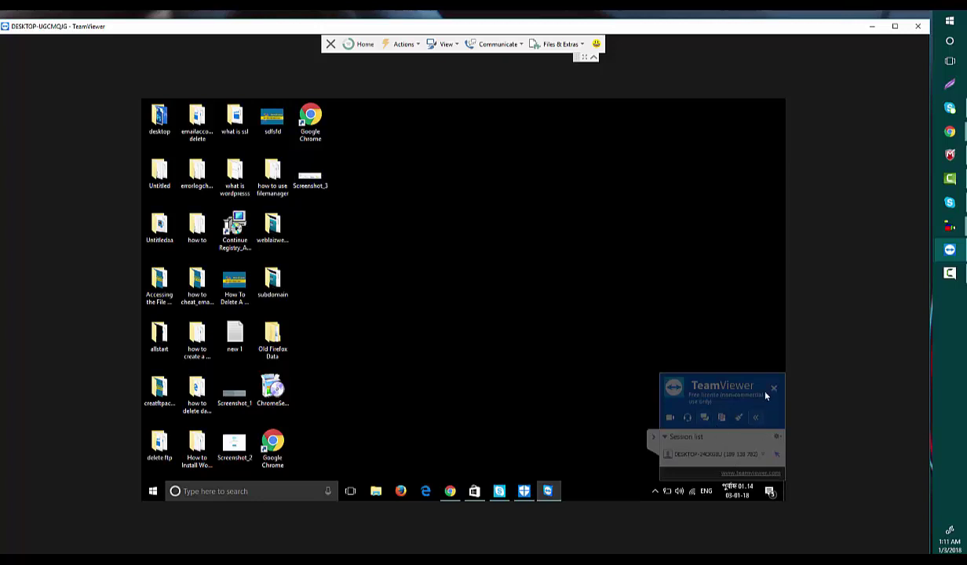
pyautogui.click(722, 420)
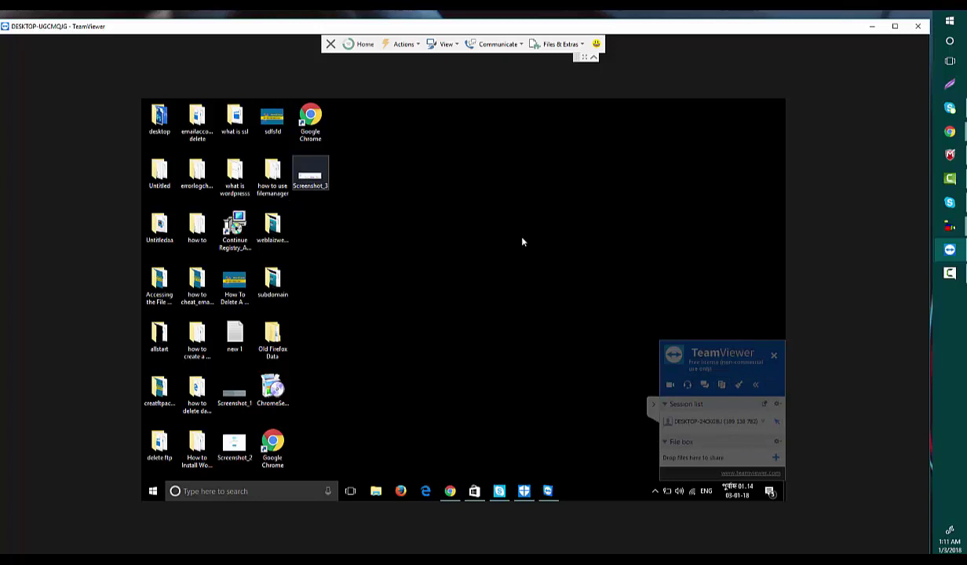
pyautogui.moveTo(726, 432); pyautogui.dragTo(722, 437)
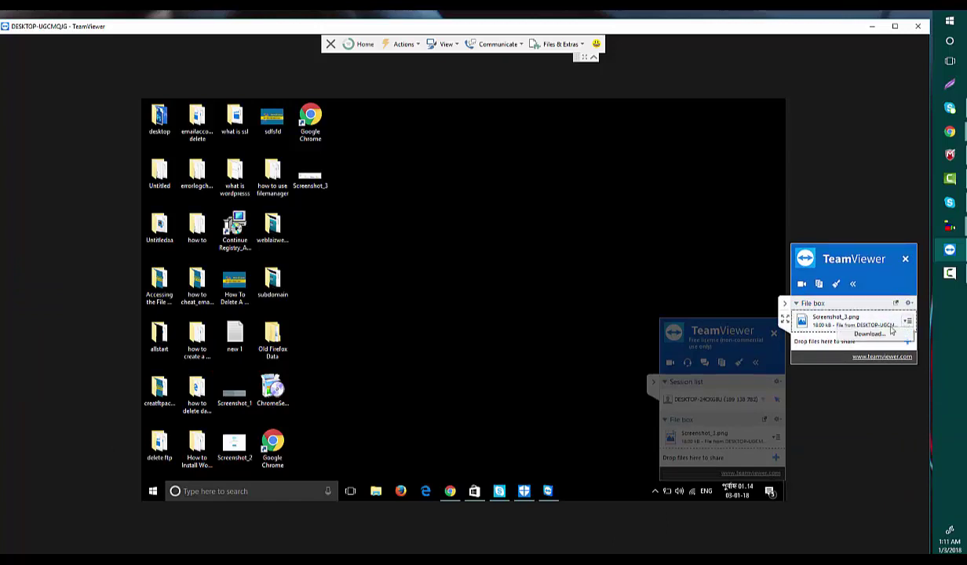
# Download the shared Screenshot_3.png to the Desktop folder.
pyautogui.click(878, 336)
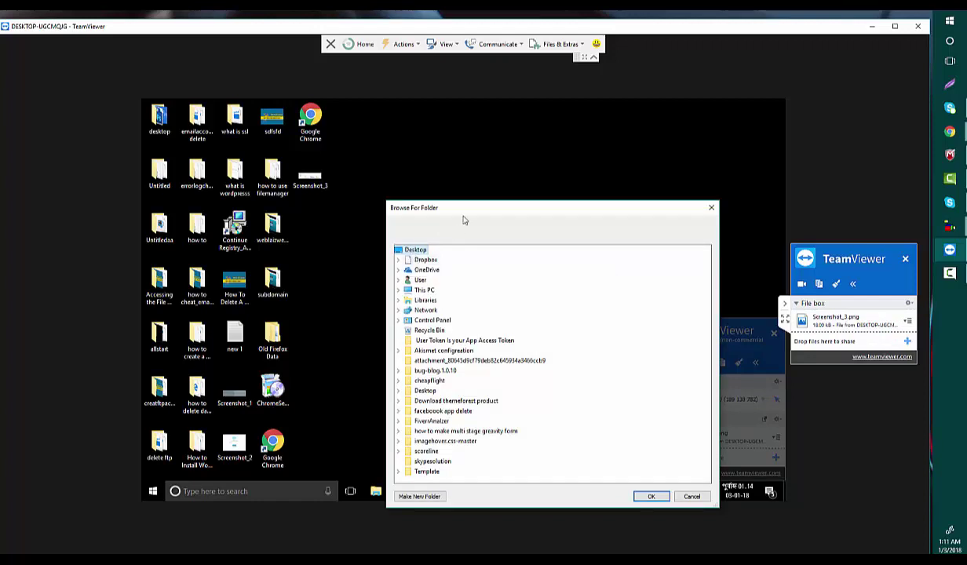
pyautogui.moveTo(479, 208); pyautogui.dragTo(773, 111)
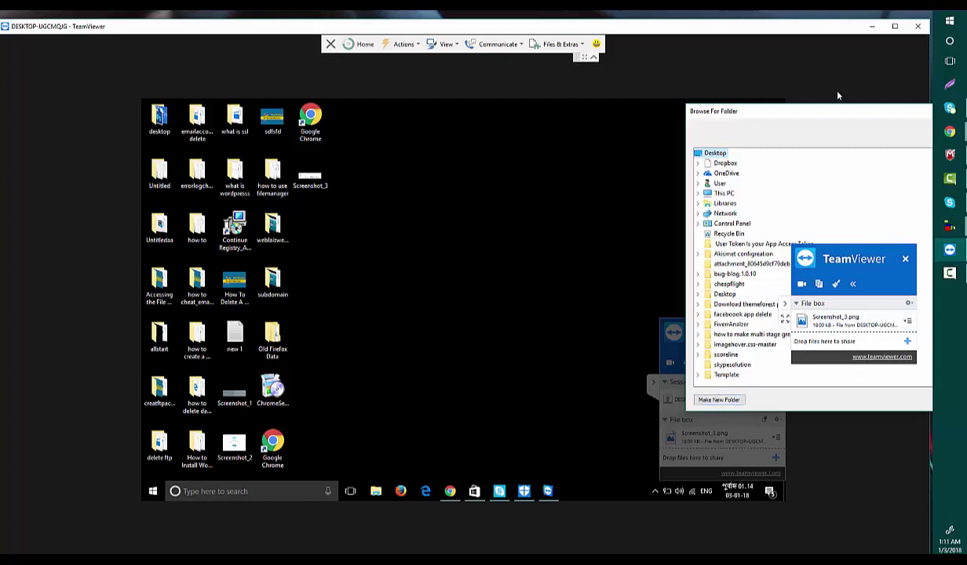
pyautogui.moveTo(801, 111); pyautogui.dragTo(605, 121)
pyautogui.click(756, 410)
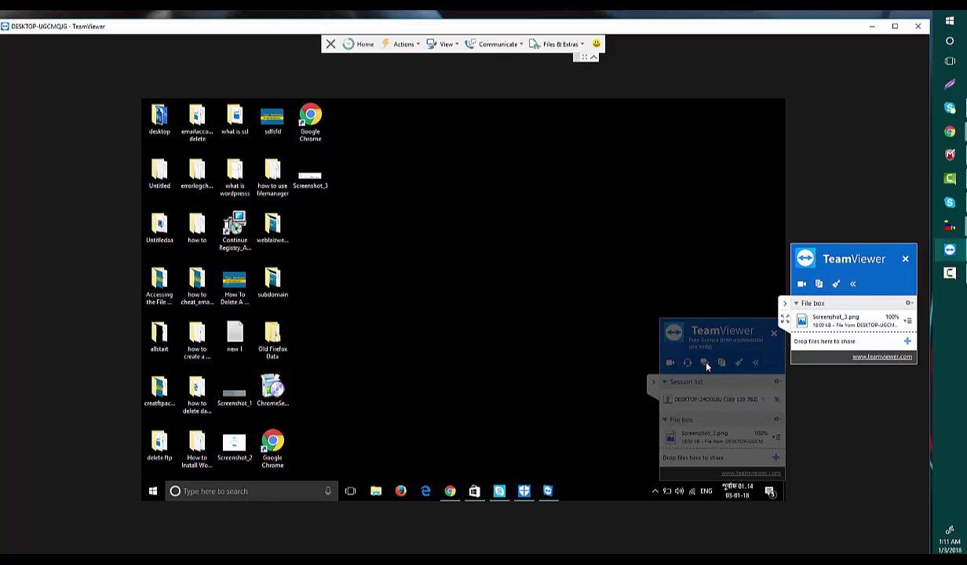
# Send 'hi' in the session chat, then close the chat and hide the session controls.
pyautogui.click(706, 364)
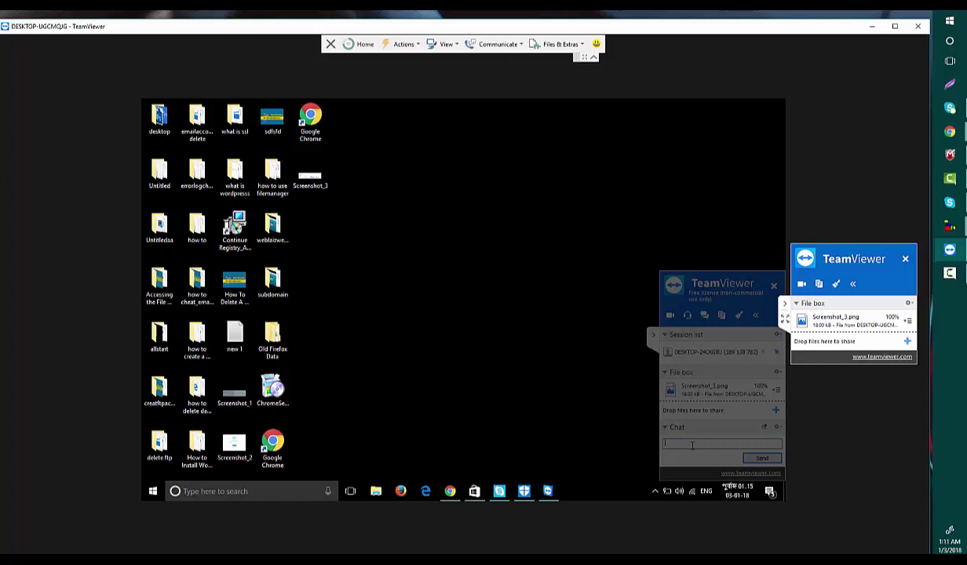
pyautogui.press('Return')
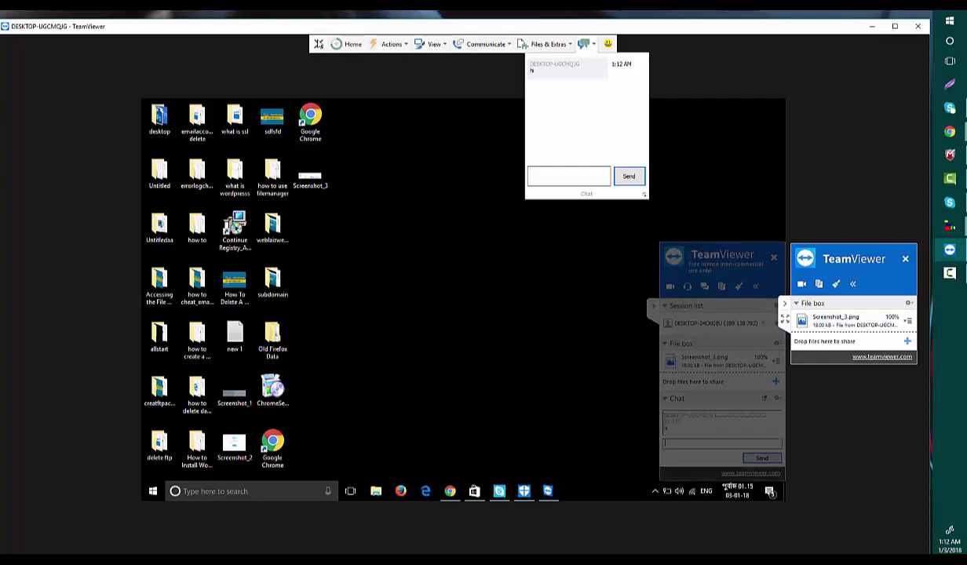
pyautogui.click(717, 84)
pyautogui.click(607, 59)
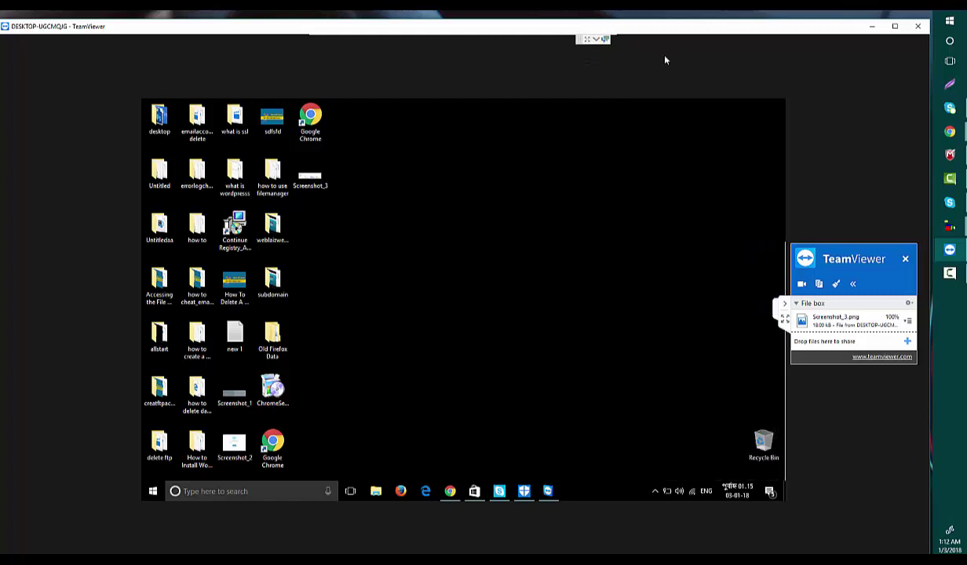
# Launch Windows Settings from the remote PC's Start menu.
pyautogui.click(154, 493)
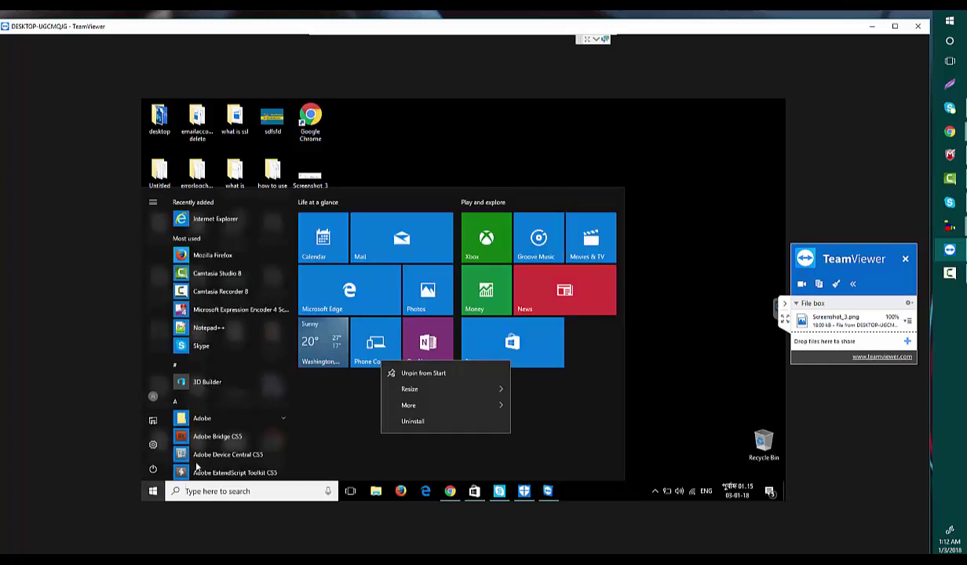
pyautogui.press('Escape')
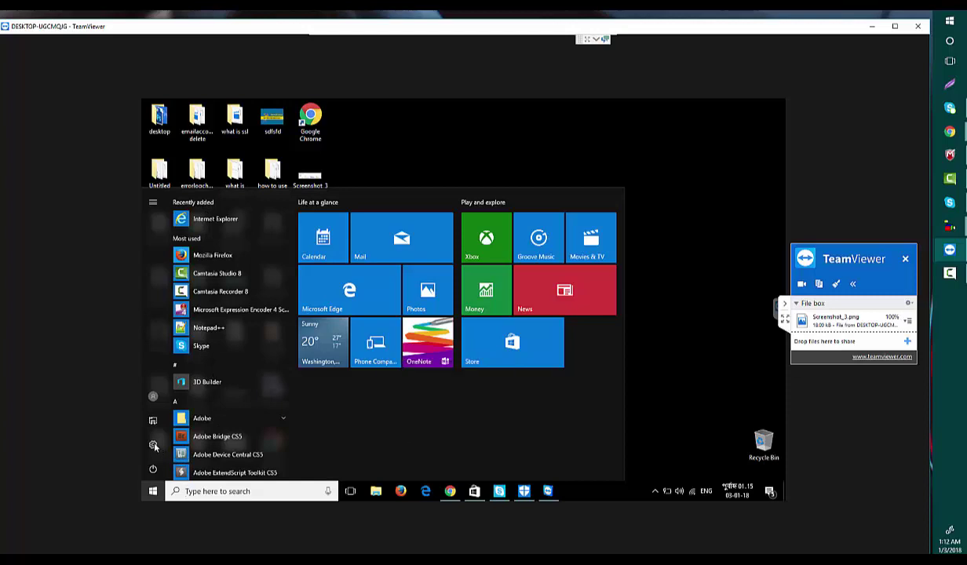
pyautogui.click(154, 446)
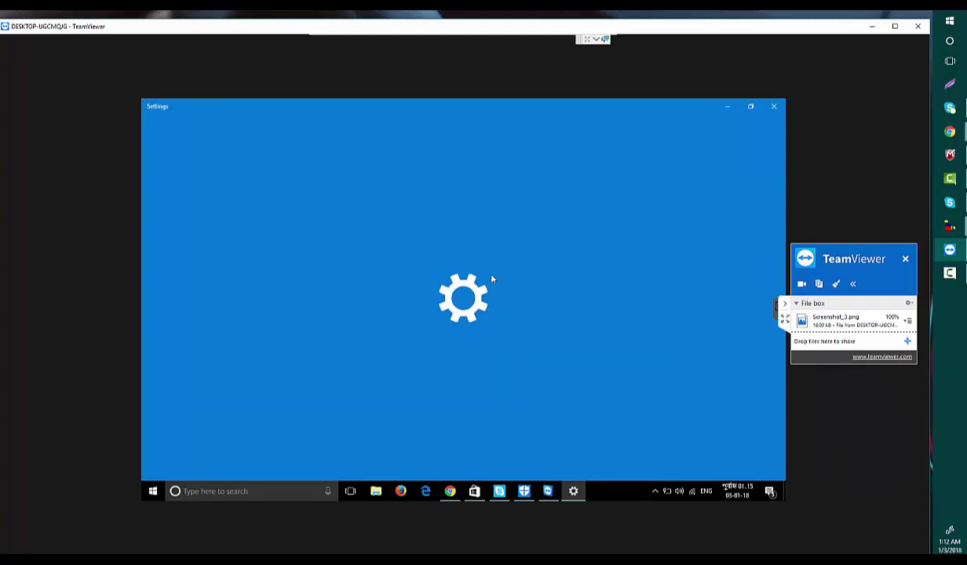
pyautogui.click(950, 21)
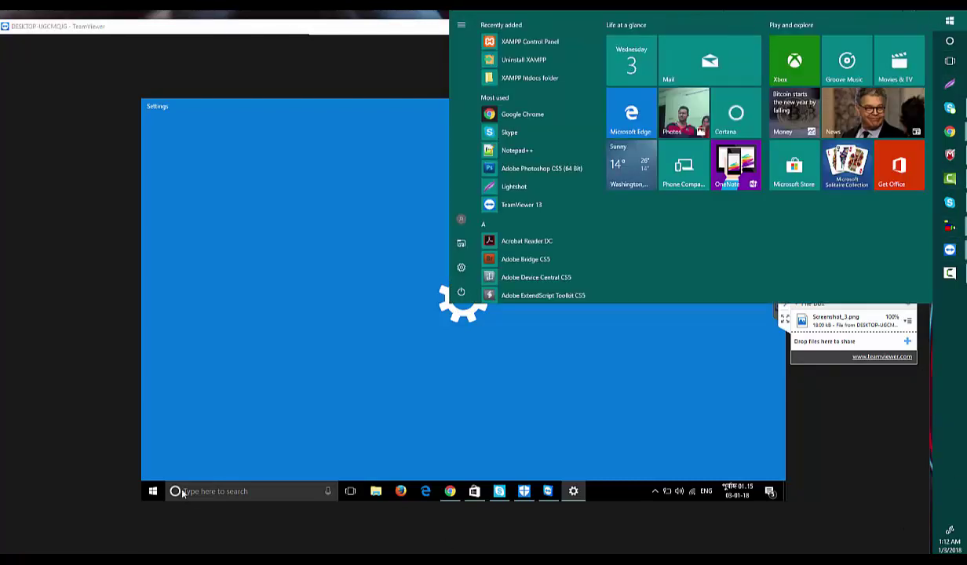
pyautogui.click(155, 492)
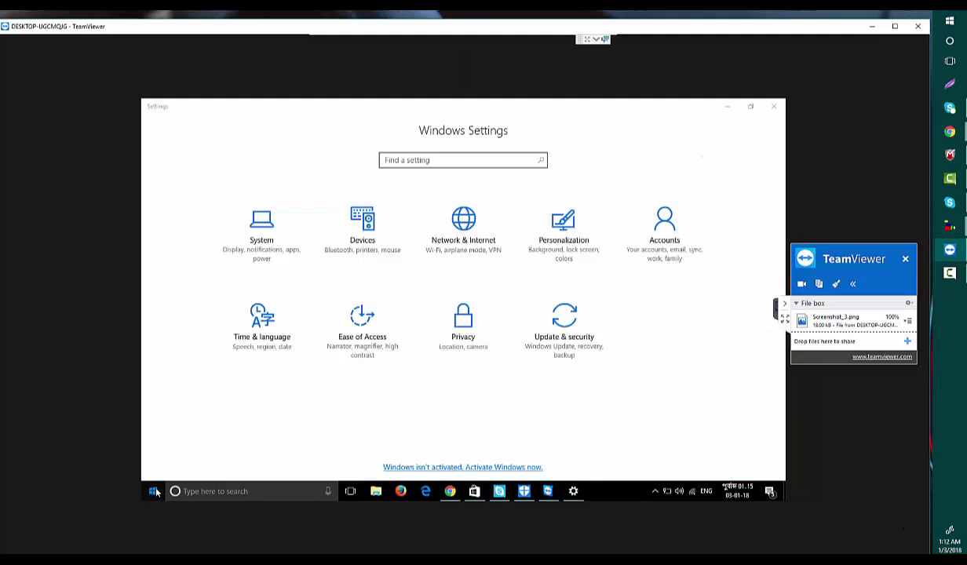
pyautogui.click(154, 491)
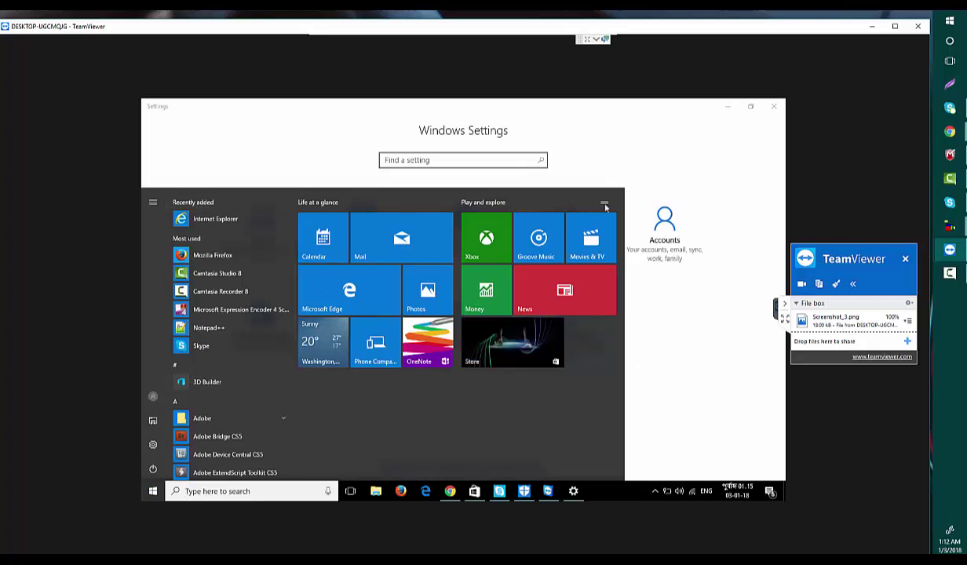
pyautogui.click(720, 134)
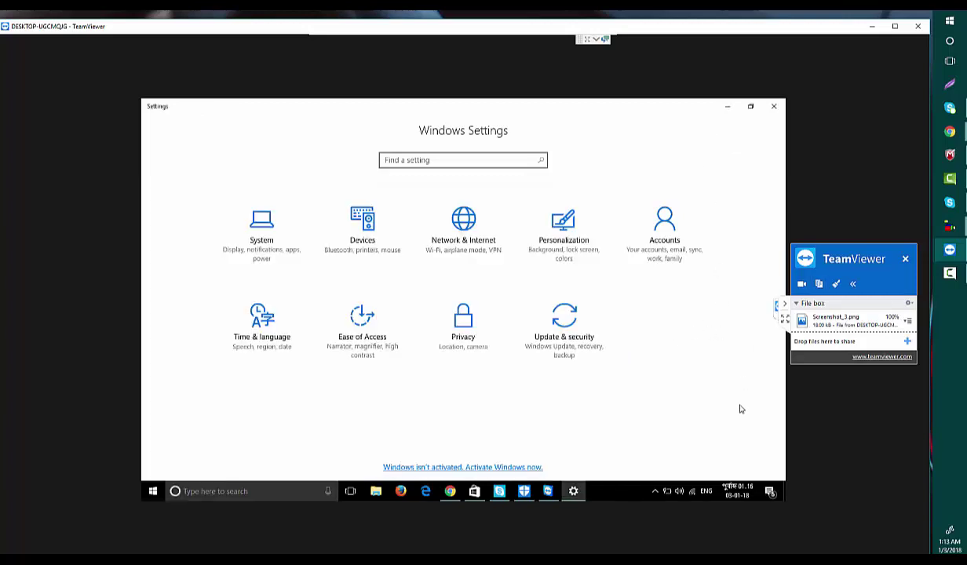
# Open remote TeamViewer, bring Settings forward, and expand the session panel beside it.
pyautogui.click(548, 491)
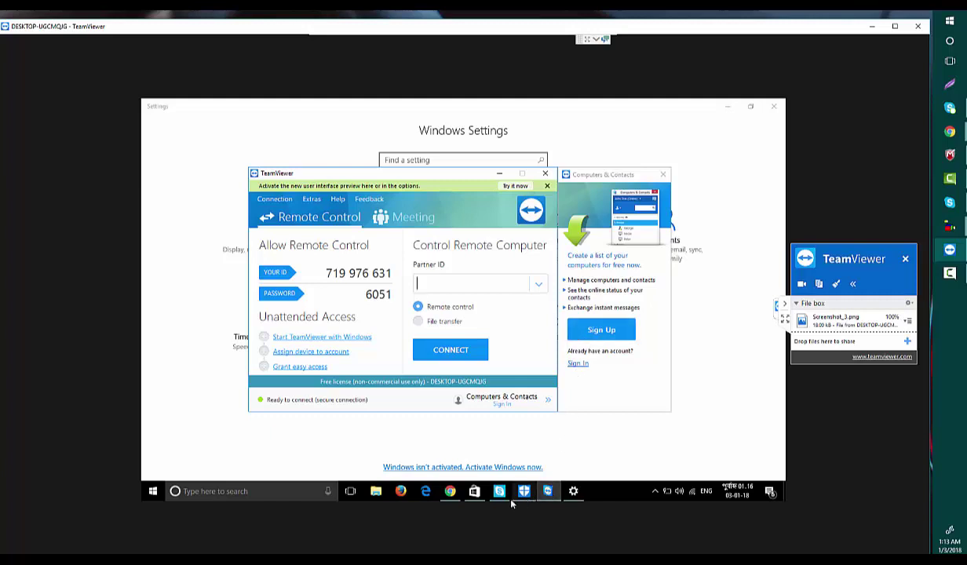
pyautogui.click(777, 310)
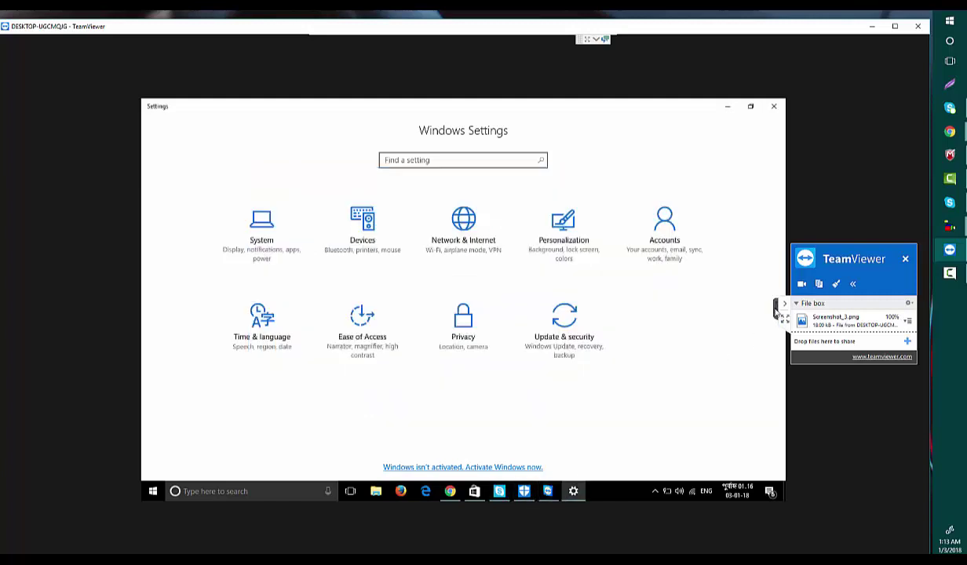
pyautogui.click(777, 307)
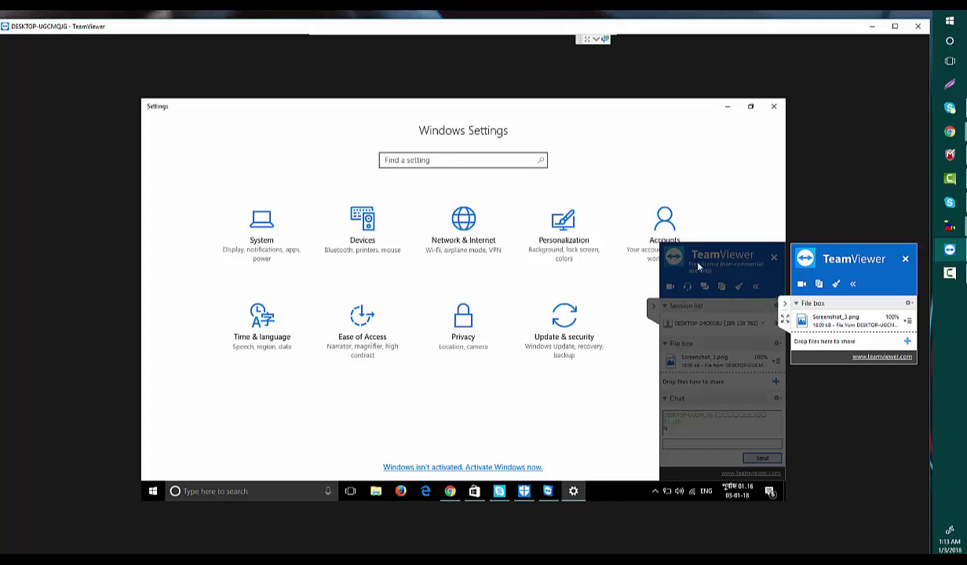